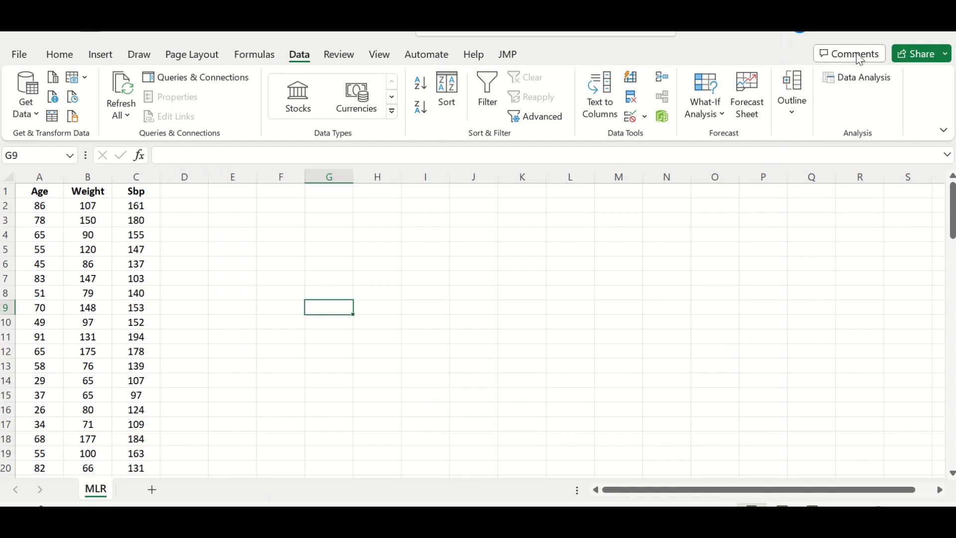
pyautogui.click(852, 84)
pyautogui.moveTo(483, 92); pyautogui.dragTo(451, 96)
pyautogui.moveTo(524, 150)
pyautogui.mouseDown()
pyautogui.moveTo(518, 175)
pyautogui.moveTo(522, 148)
pyautogui.moveTo(518, 161)
pyautogui.mouseUp()
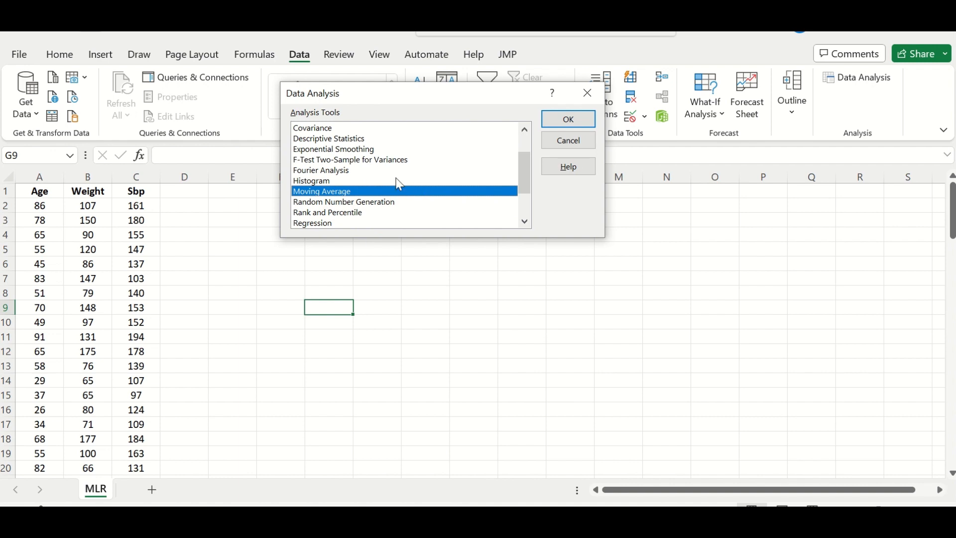
pyautogui.scroll(-1, 390, 196)
pyautogui.click(311, 193)
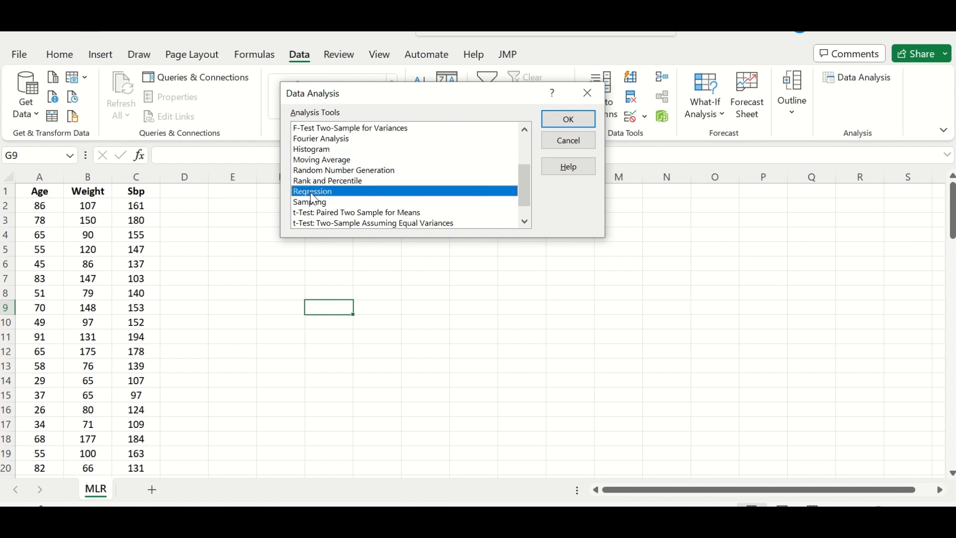
pyautogui.moveTo(472, 94); pyautogui.dragTo(756, 213)
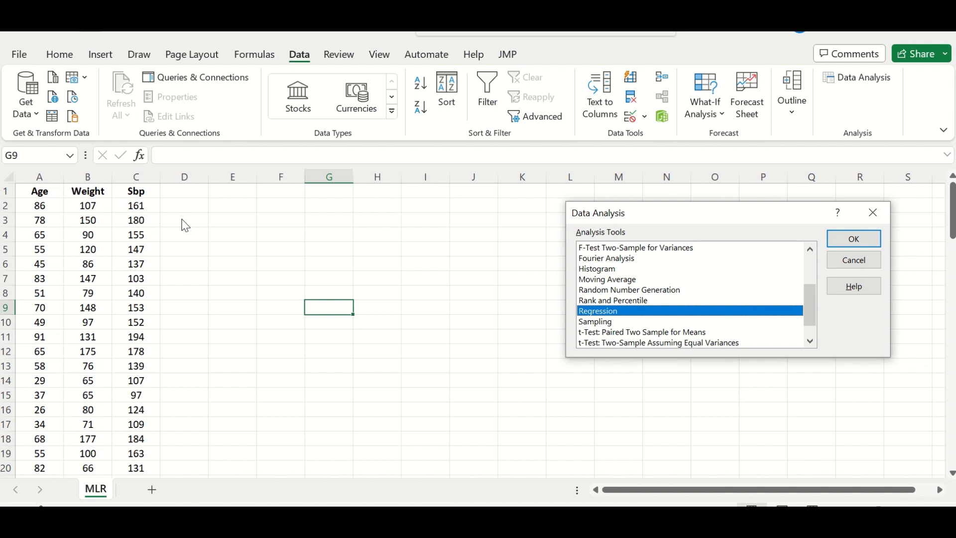
pyautogui.click(873, 212)
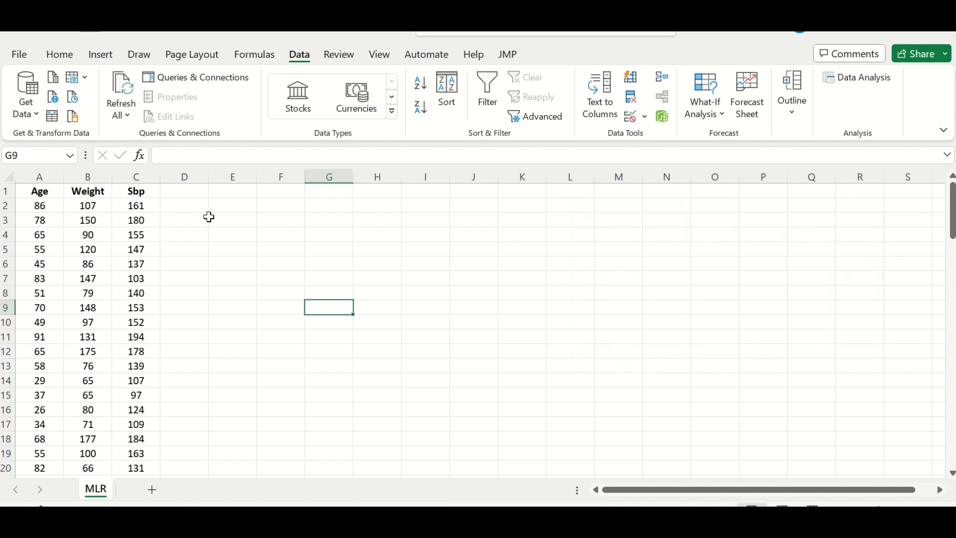
pyautogui.scroll(-20, 209, 217)
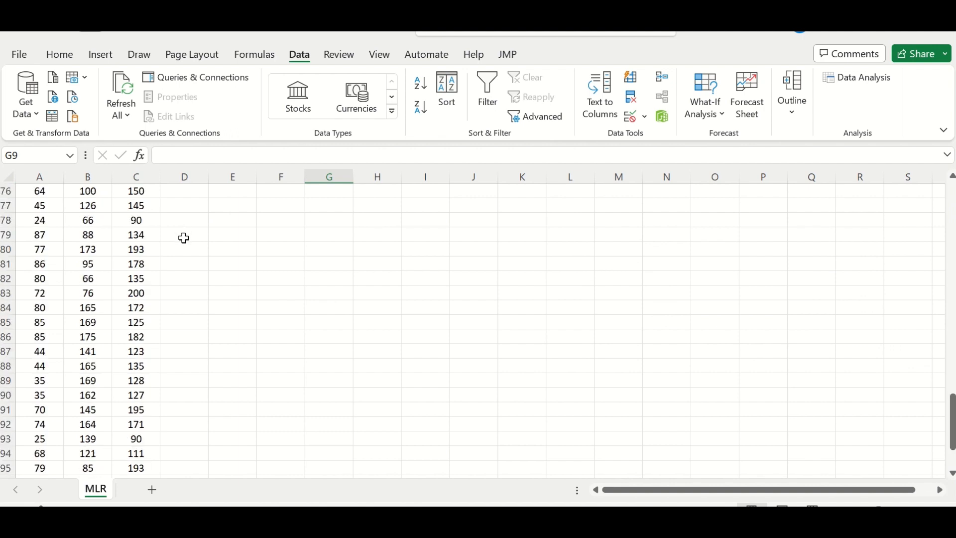
pyautogui.scroll(-5, 184, 237)
pyautogui.scroll(20, 183, 305)
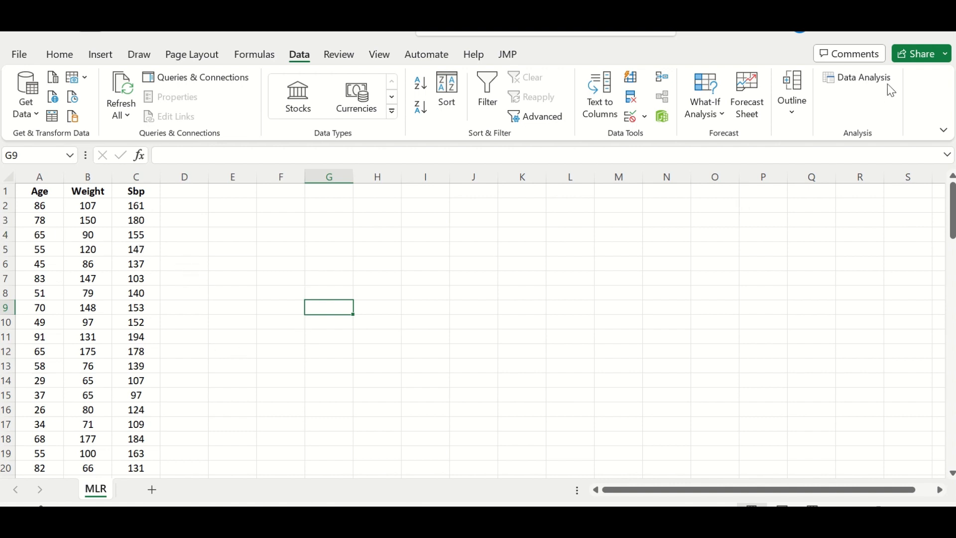
# Step: Start a Regression data analysis and set its input Y range to the Sbp column including the header, $C$1:$C$101
pyautogui.click(863, 78)
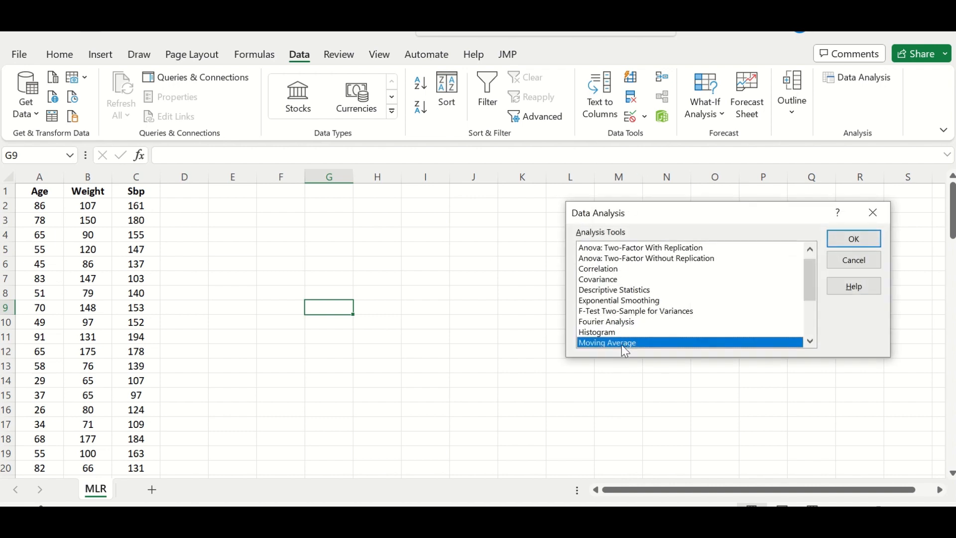
pyautogui.scroll(-3, 682, 319)
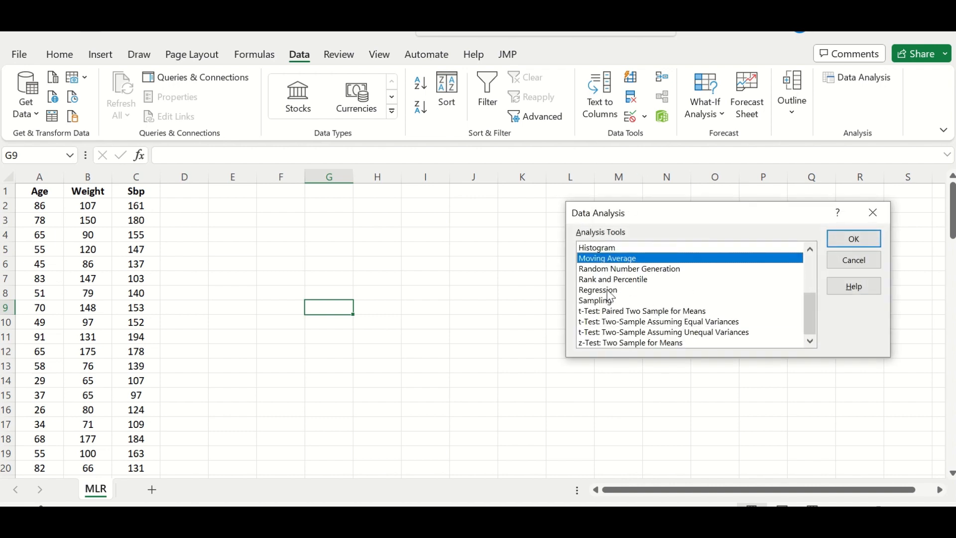
pyautogui.click(611, 291)
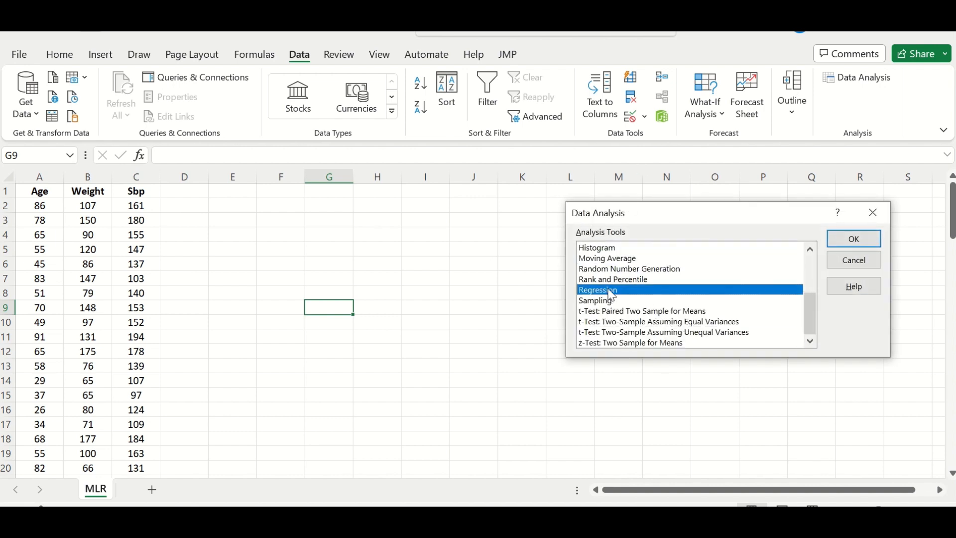
pyautogui.click(852, 239)
pyautogui.moveTo(747, 144); pyautogui.dragTo(451, 87)
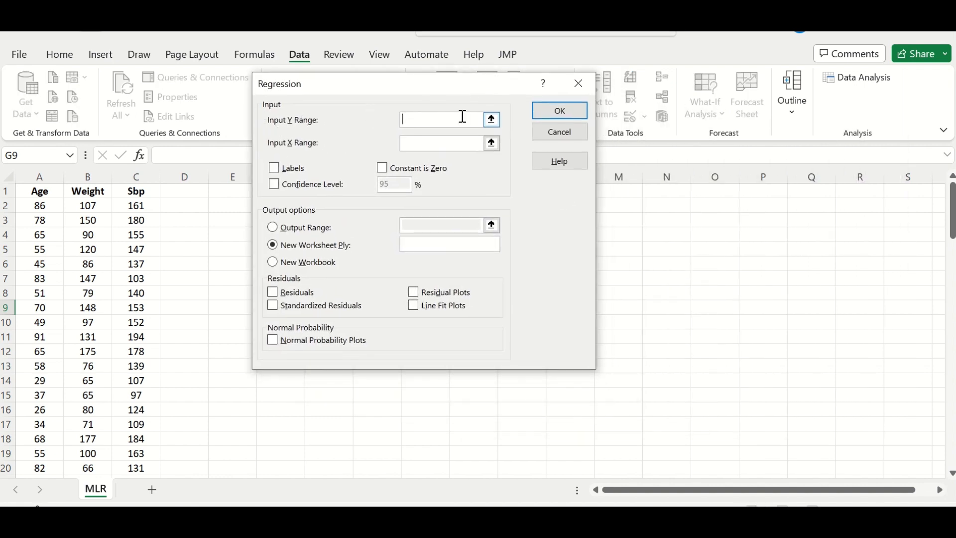
pyautogui.moveTo(467, 84); pyautogui.dragTo(513, 90)
pyautogui.click(528, 123)
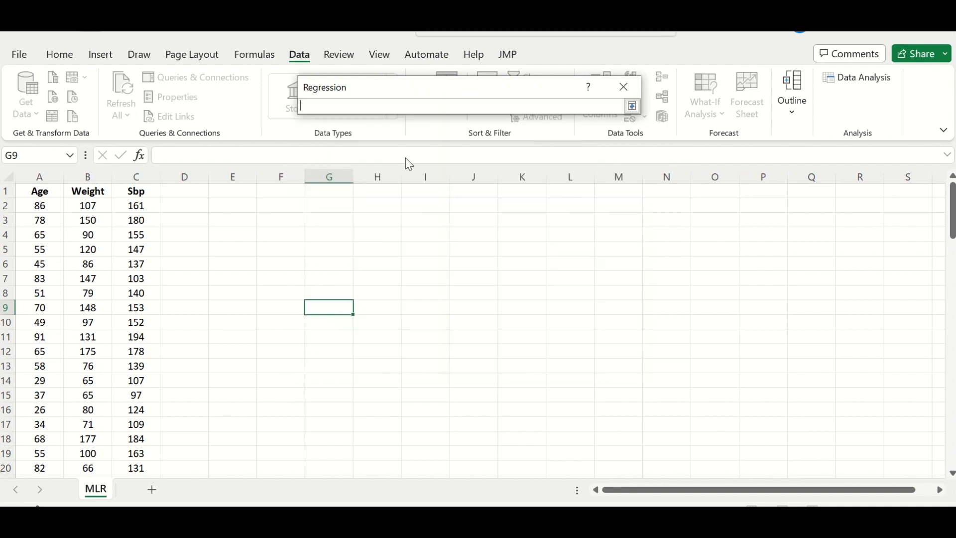
pyautogui.click(139, 193)
pyautogui.hotkey('ctrl', 'shift', 'Down')
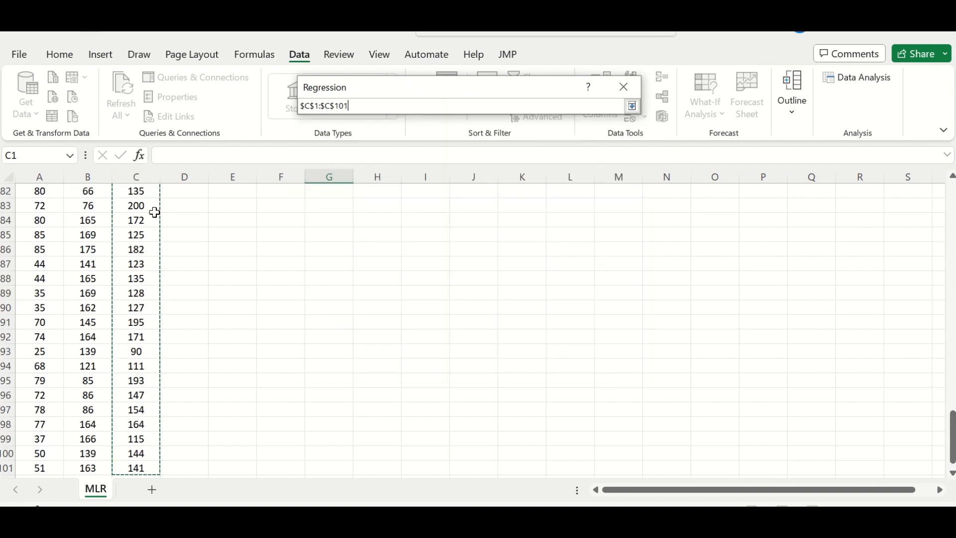
pyautogui.click(633, 106)
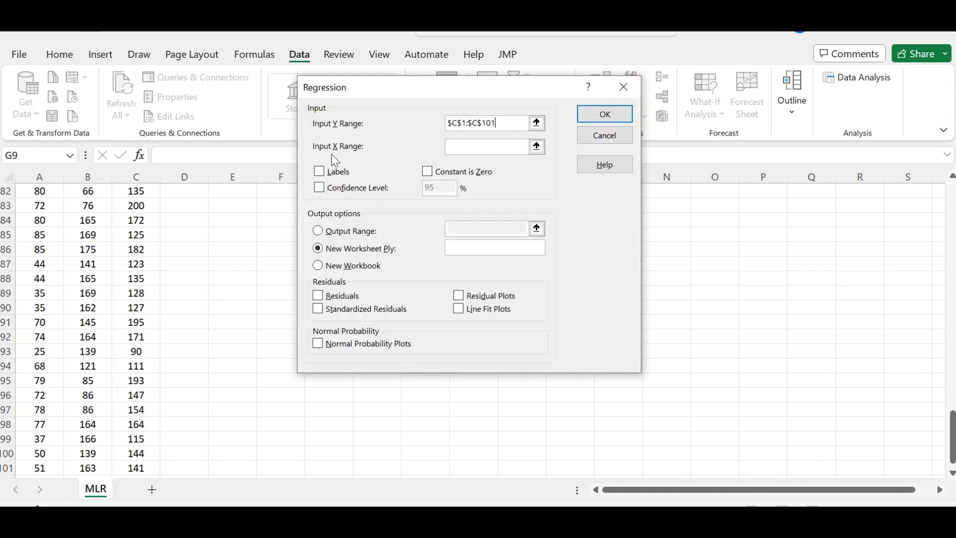
# Step: Set the regression's input X range to the Age and Weight columns including their headers, $A$1:$B$101
pyautogui.click(537, 146)
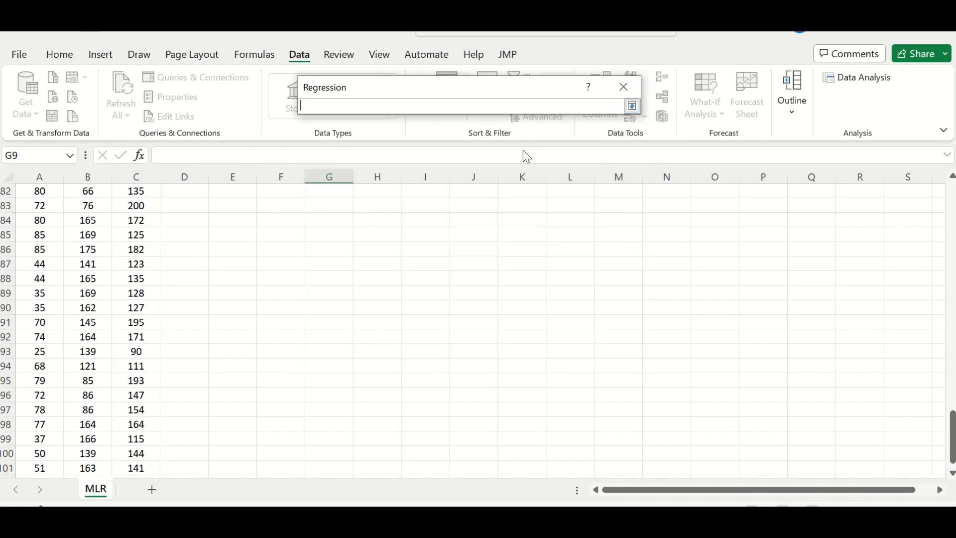
pyautogui.scroll(20, 87, 277)
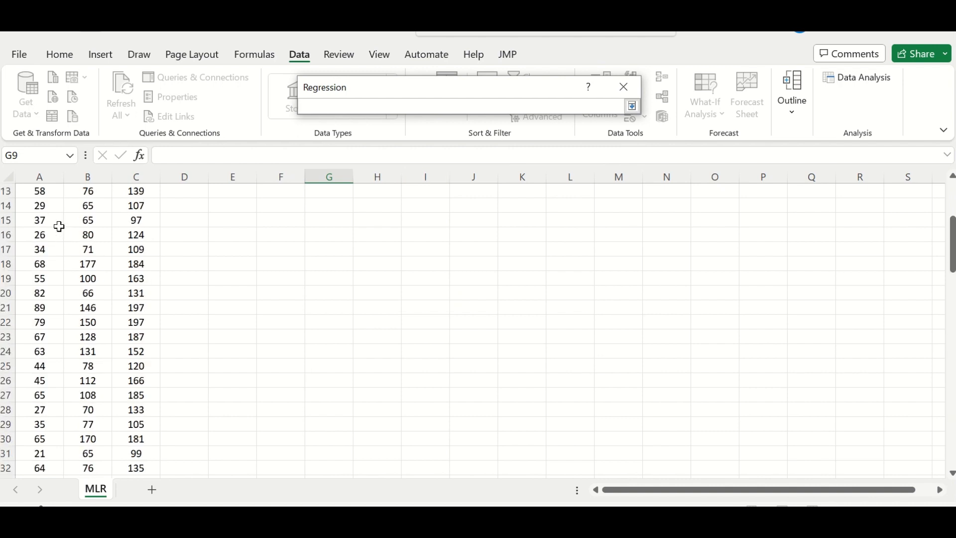
pyautogui.click(36, 193)
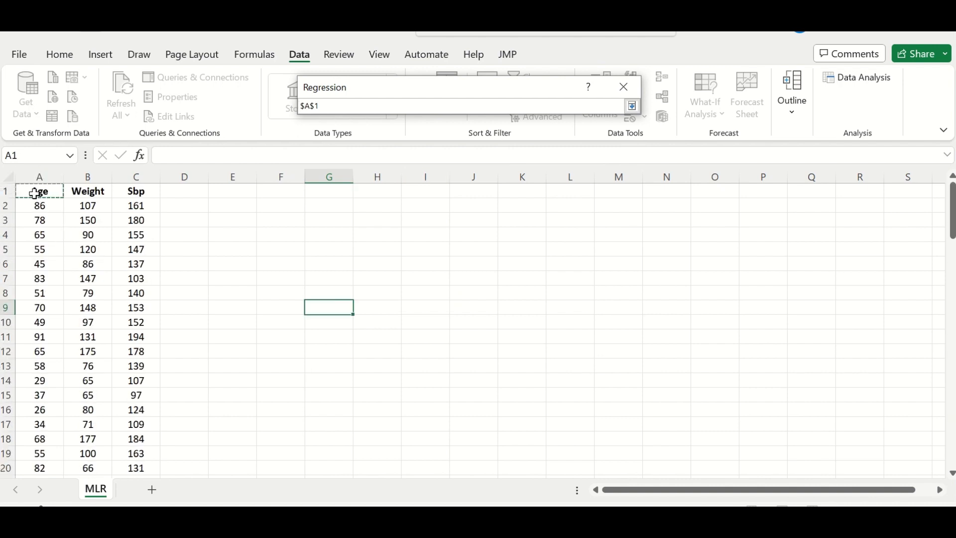
pyautogui.moveTo(33, 193); pyautogui.dragTo(86, 191)
pyautogui.hotkey('ctrl', 'shift', 'Down')
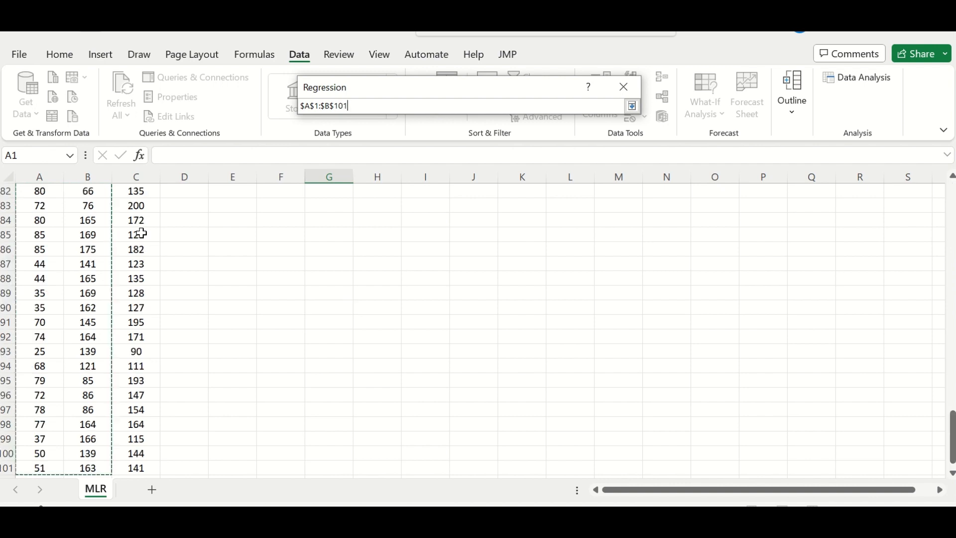
pyautogui.click(632, 107)
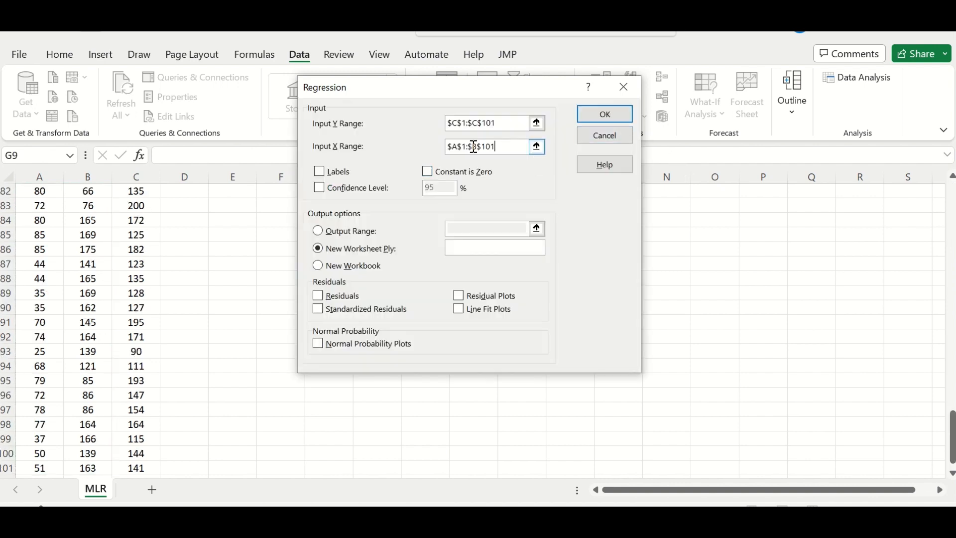
# Step: Enable labels and the 95% confidence level for the regression, and set the output range to cell $G$1
pyautogui.click(319, 175)
pyautogui.click(319, 188)
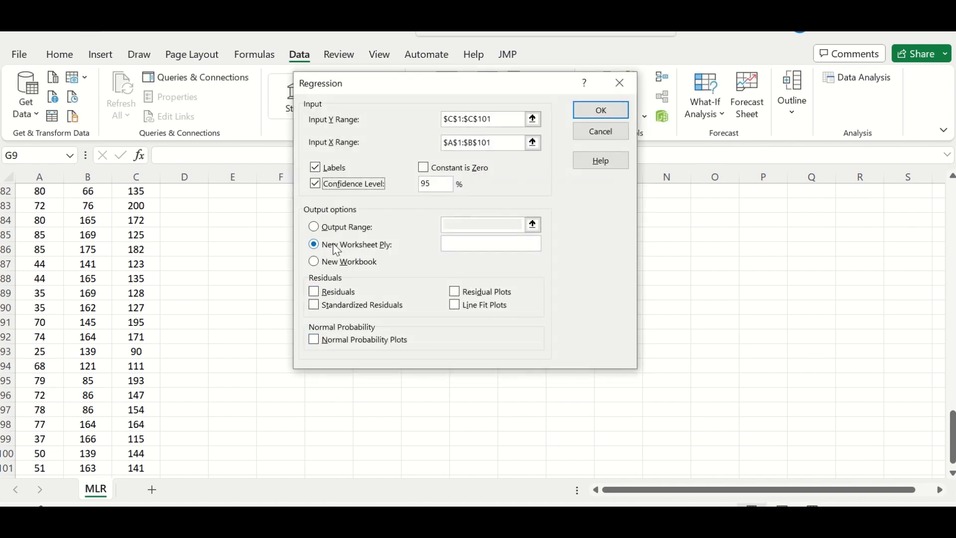
pyautogui.click(316, 230)
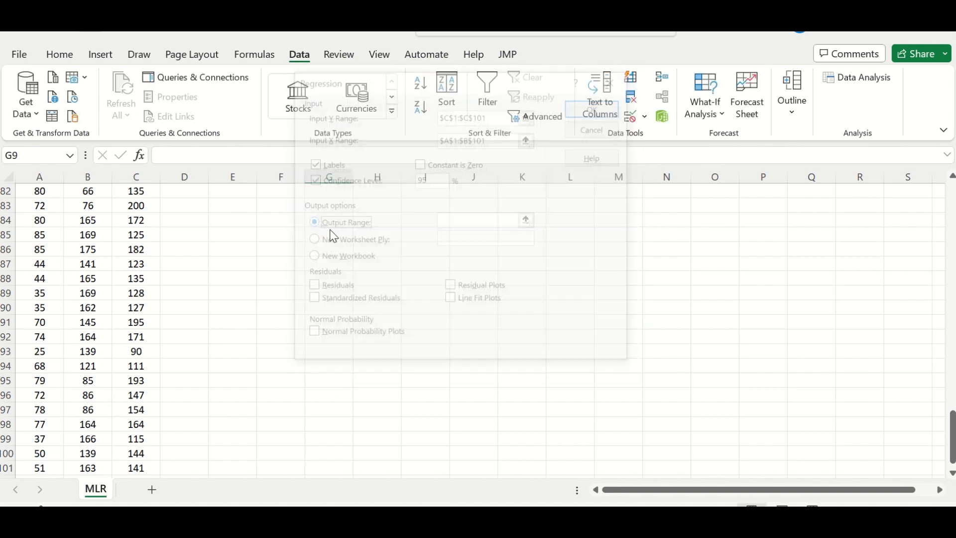
pyautogui.click(529, 221)
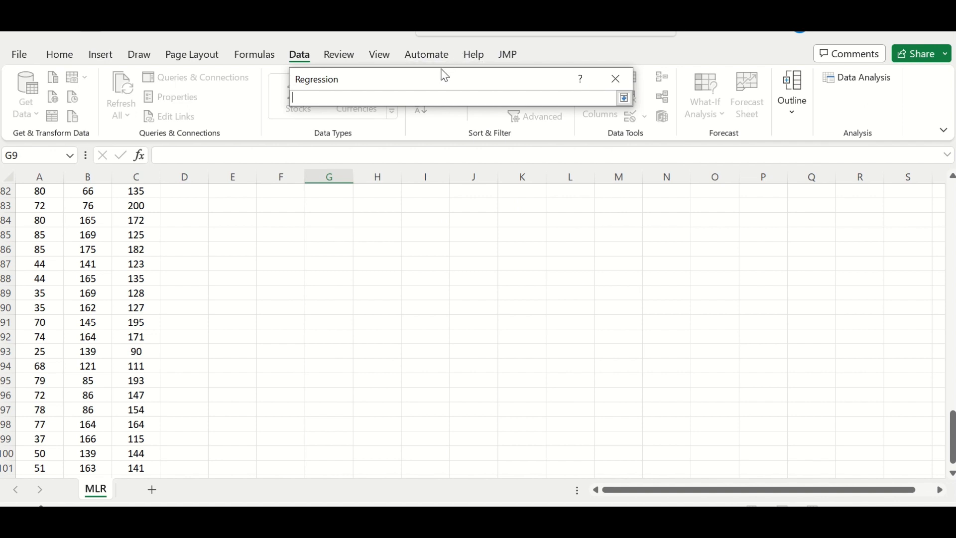
pyautogui.scroll(6, 366, 255)
pyautogui.scroll(20, 366, 255)
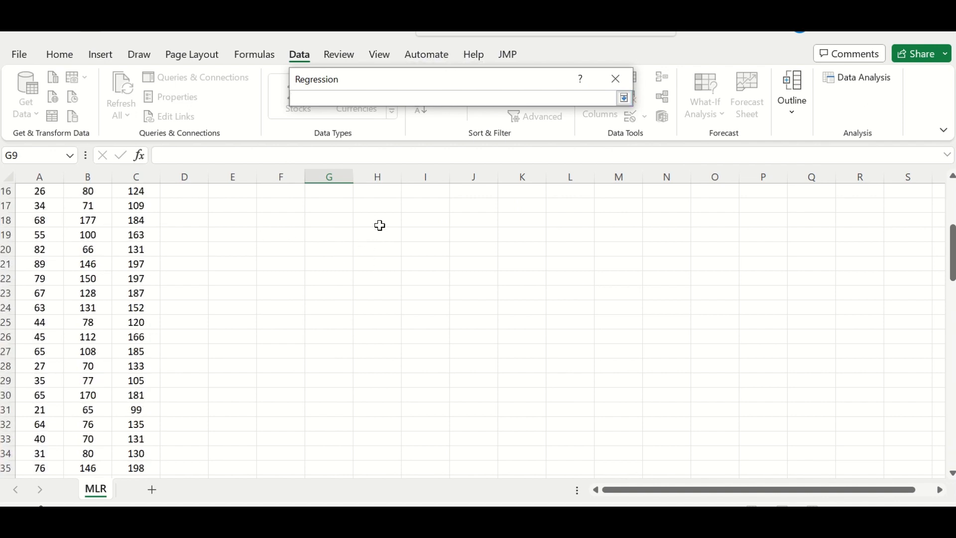
pyautogui.click(324, 201)
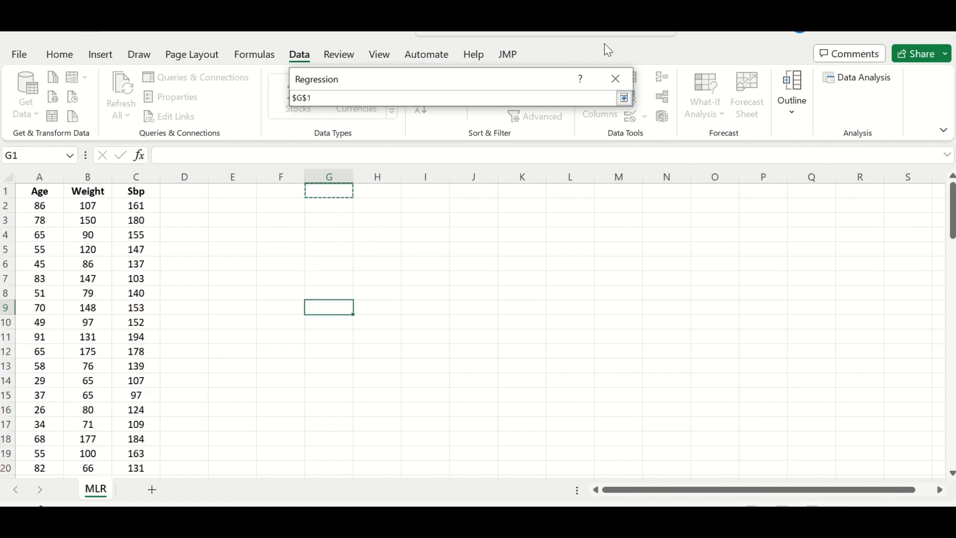
pyautogui.click(625, 99)
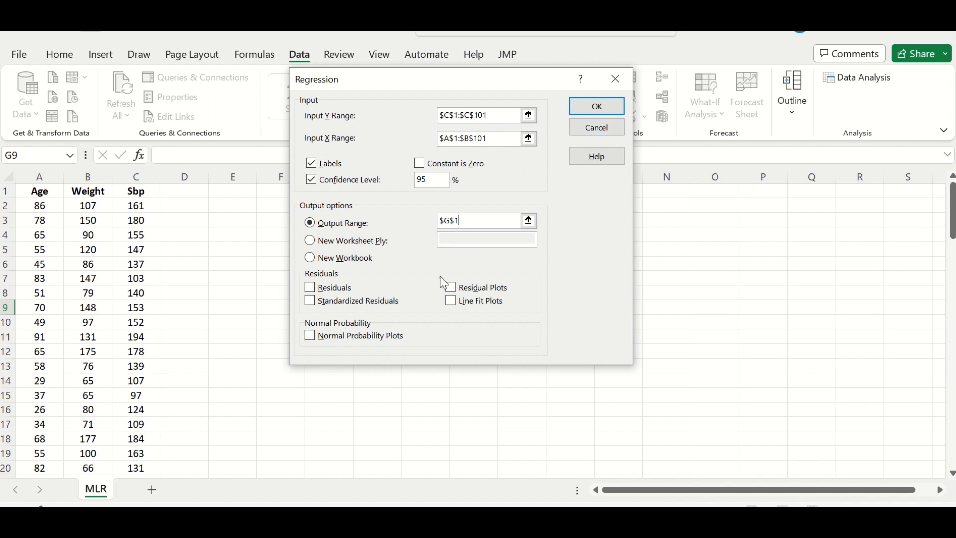
# Step: Include residuals, standardized residuals, residual plots, line fit plots and normal probability plots, and run the regression
pyautogui.click(313, 293)
pyautogui.click(307, 297)
pyautogui.click(451, 289)
pyautogui.click(451, 302)
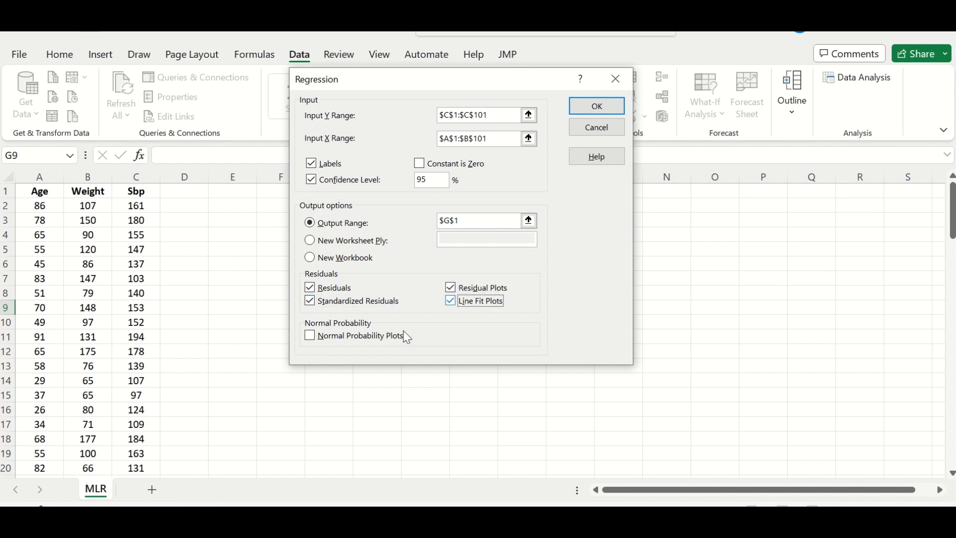
pyautogui.click(309, 336)
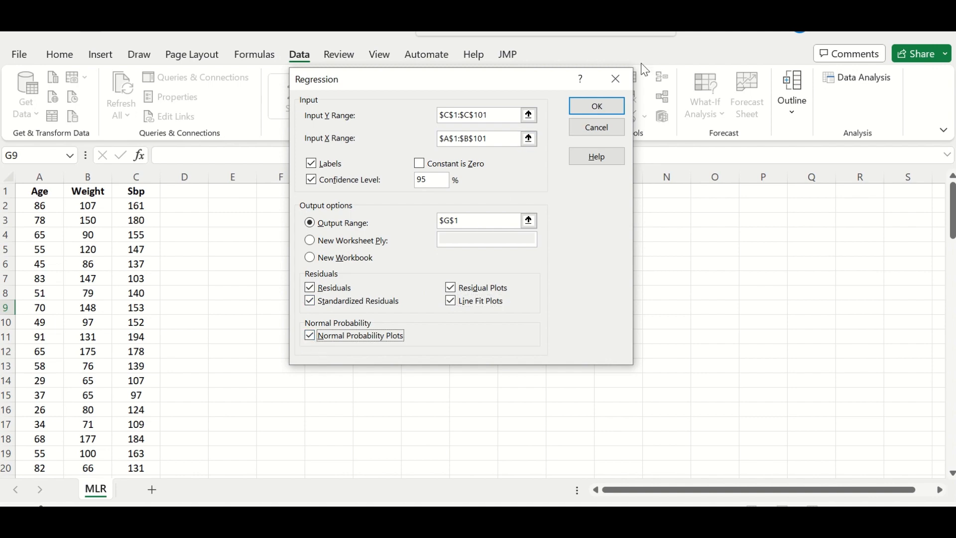
pyautogui.click(596, 106)
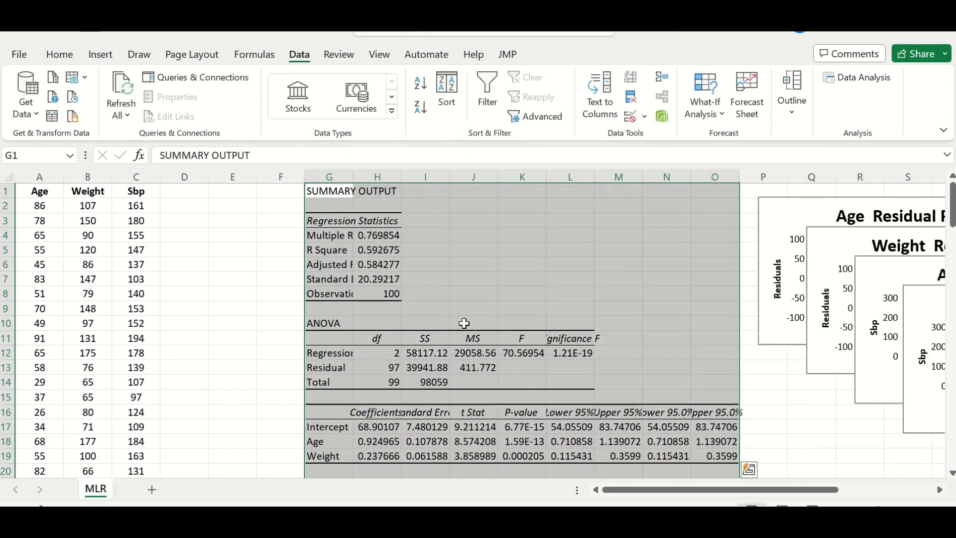
# Step: Look over the regression's summary, ANOVA, coefficient, residual and probability tables and the generated charts
pyautogui.scroll(-2, 551, 254)
pyautogui.scroll(2, 551, 264)
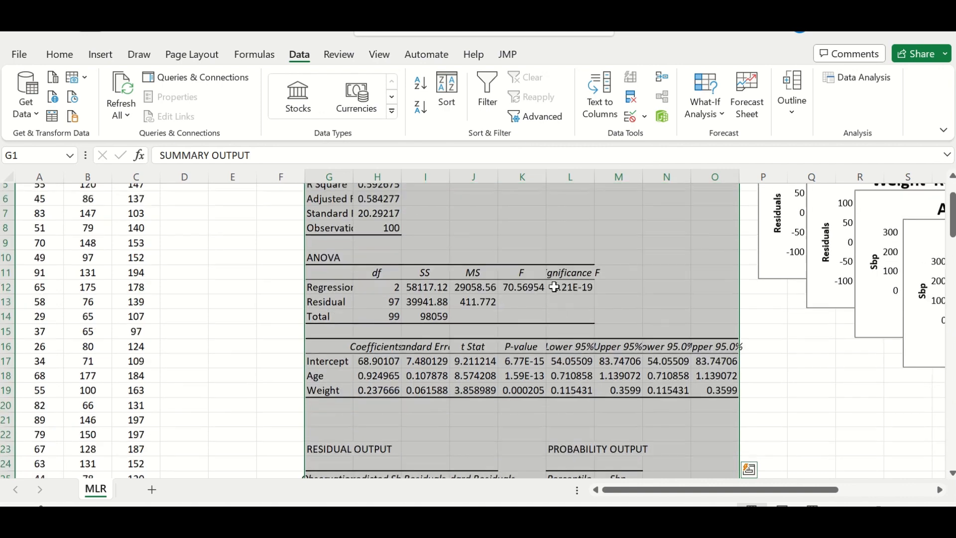
pyautogui.scroll(-6, 438, 329)
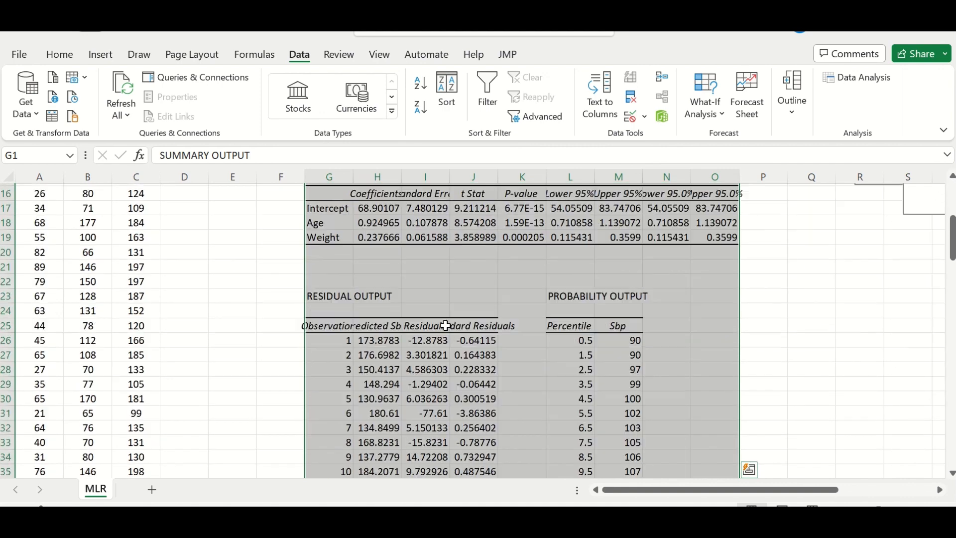
pyautogui.scroll(9, 438, 329)
pyautogui.moveTo(745, 489); pyautogui.dragTo(840, 492)
pyautogui.moveTo(674, 492); pyautogui.dragTo(568, 490)
# Step: Deselect the regression output and auto-fit the widths of columns G, H and K to their contents
pyautogui.click(438, 207)
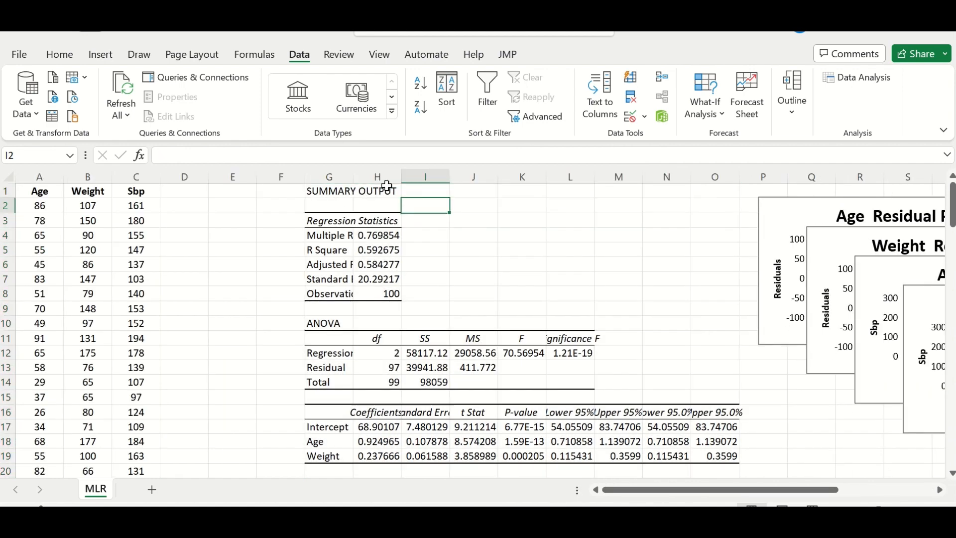
pyautogui.doubleClick(353, 169)
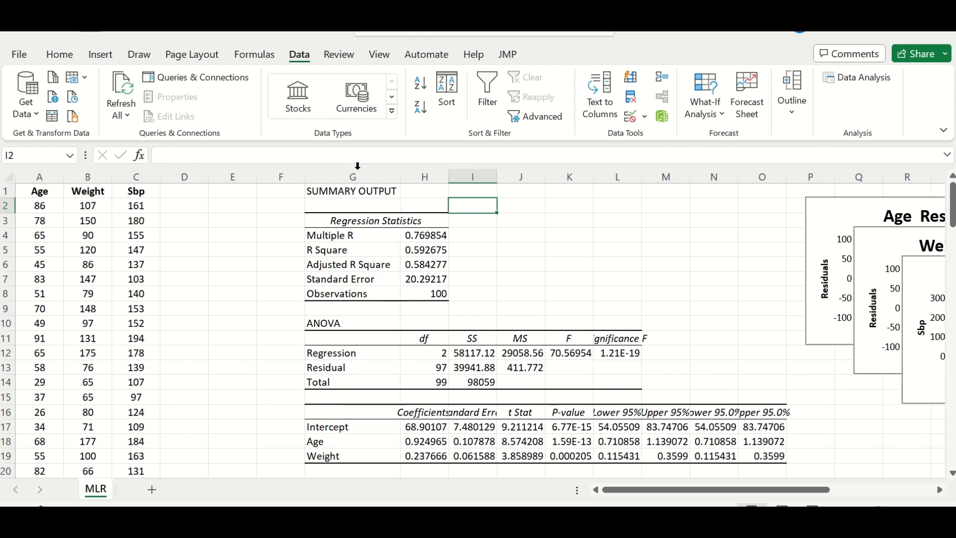
pyautogui.doubleClick(449, 179)
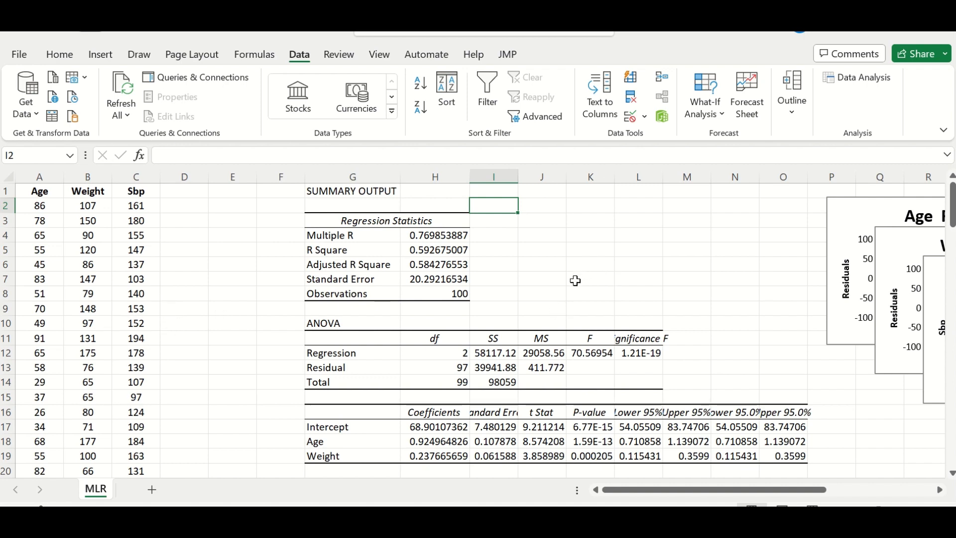
pyautogui.scroll(-1, 575, 281)
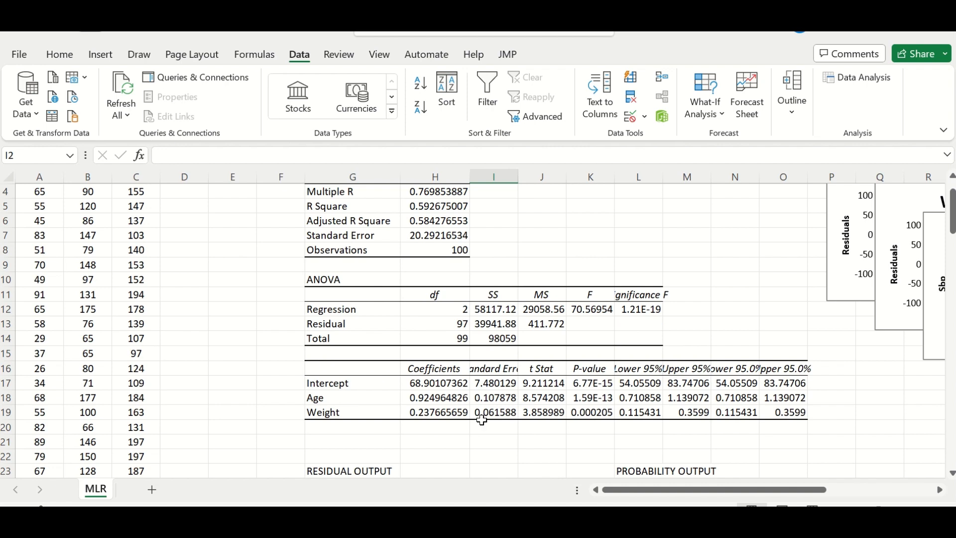
pyautogui.scroll(-1, 484, 416)
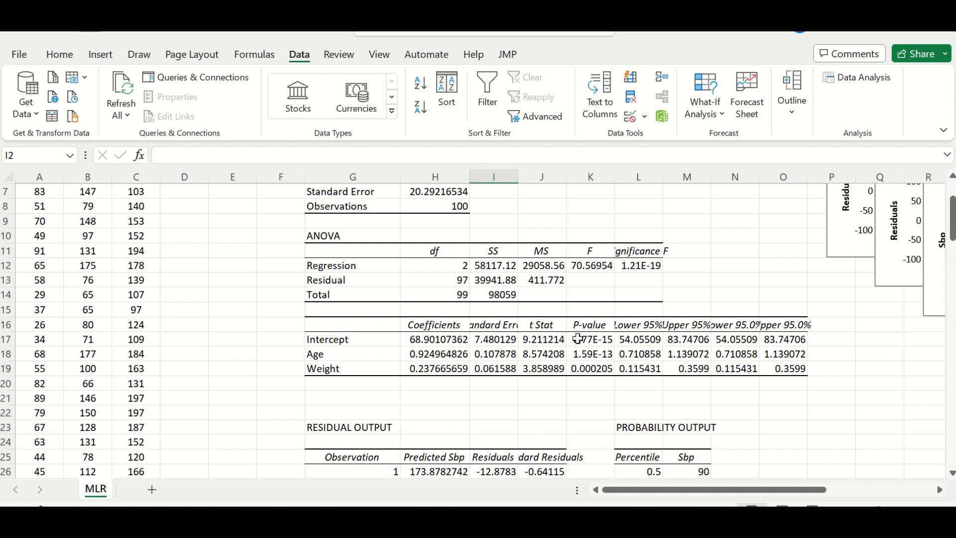
pyautogui.doubleClick(618, 176)
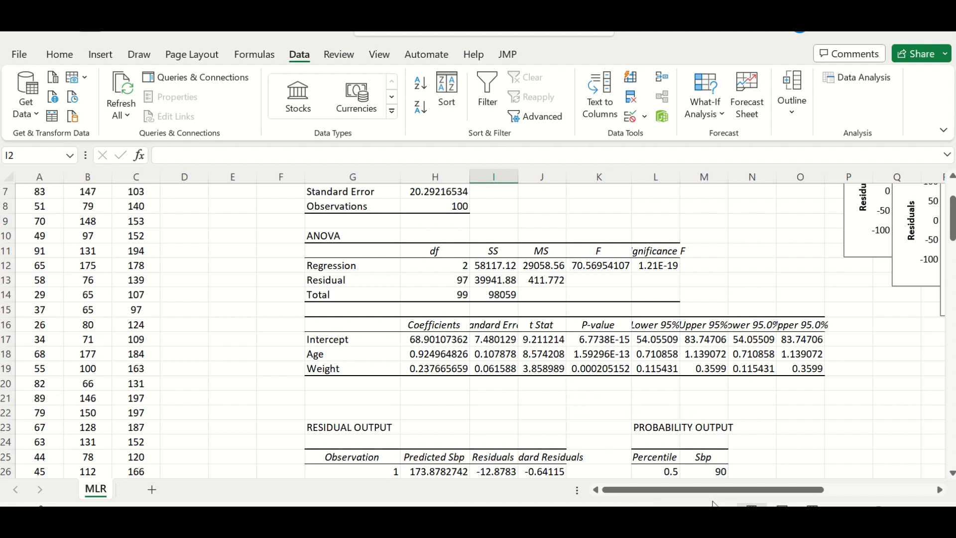
# Step: Look over the residual output and probability output tables, and recheck the ANOVA and coefficient tables
pyautogui.scroll(-6, 710, 415)
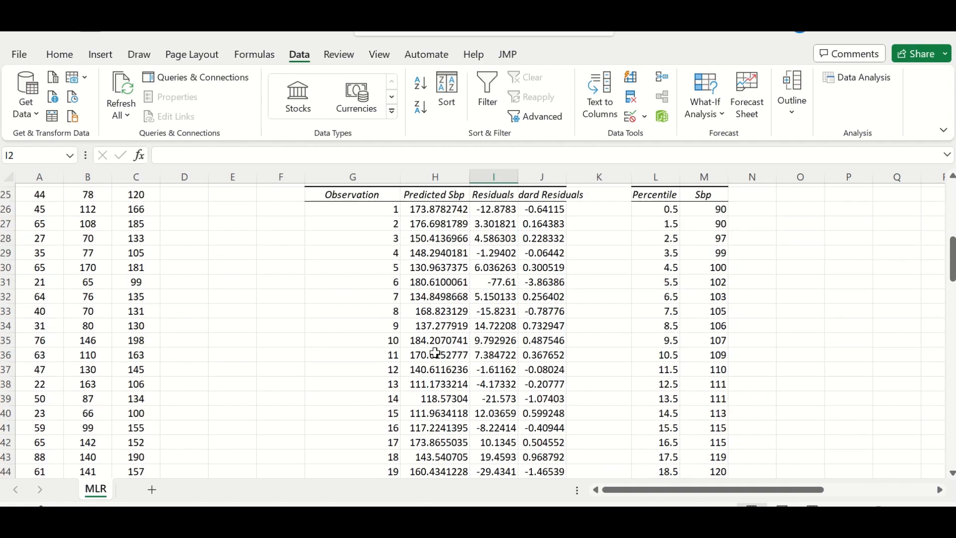
pyautogui.scroll(2, 435, 352)
pyautogui.scroll(-1, 530, 406)
pyautogui.scroll(-15, 544, 399)
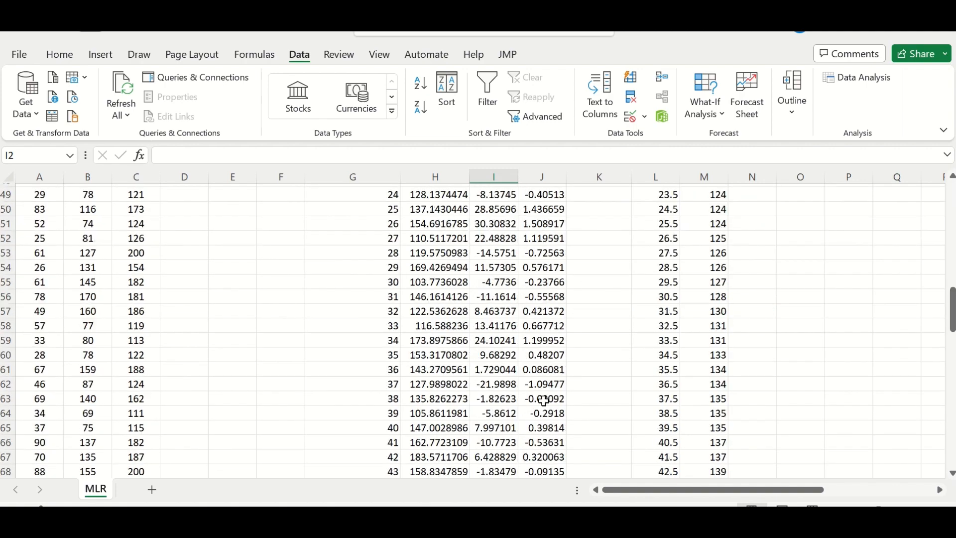
pyautogui.scroll(18, 593, 293)
pyautogui.scroll(3, 722, 340)
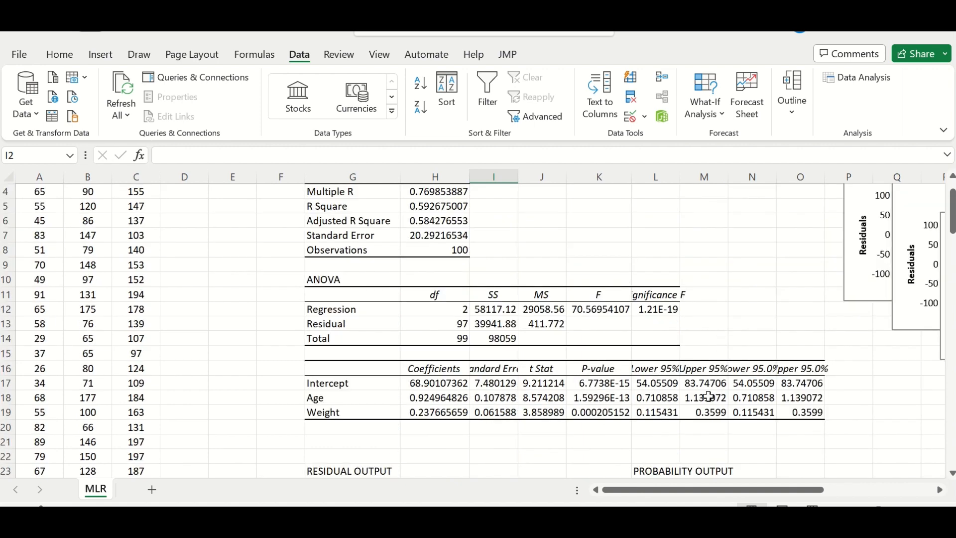
pyautogui.scroll(-2, 707, 398)
# Step: Separate the stacked charts, moving the normal probability and both line fit plots over columns I to O and the Weight residual plot beside the Age one
pyautogui.moveTo(733, 494); pyautogui.dragTo(837, 492)
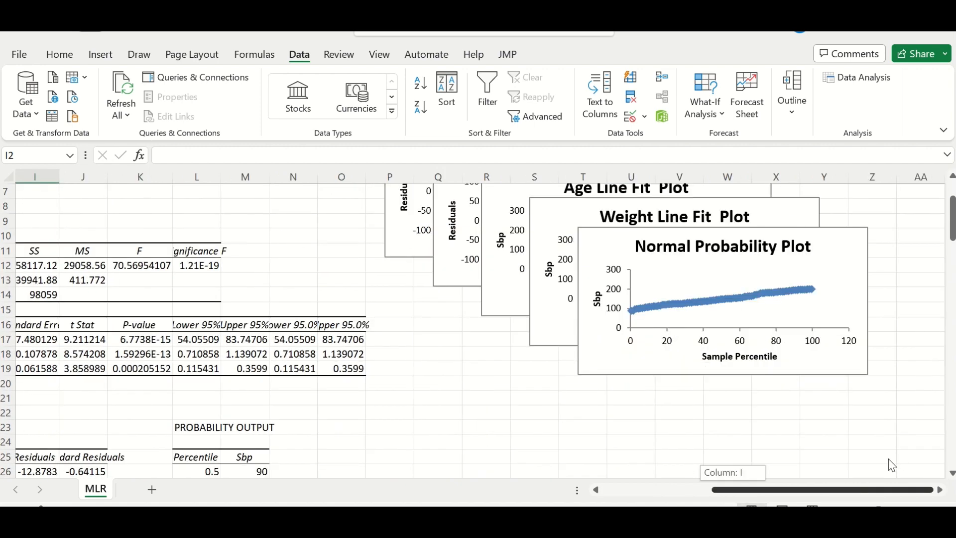
pyautogui.scroll(2, 734, 279)
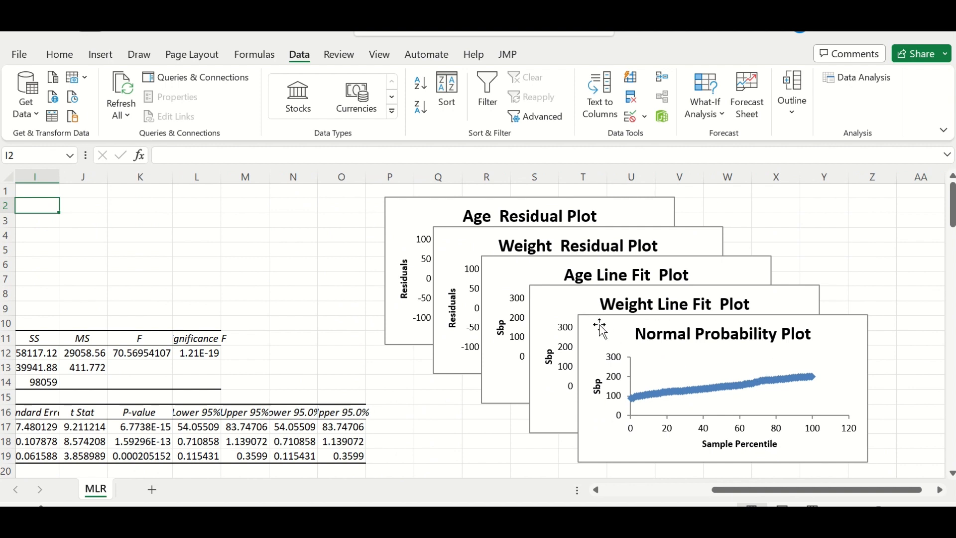
pyautogui.moveTo(606, 317); pyautogui.dragTo(62, 324)
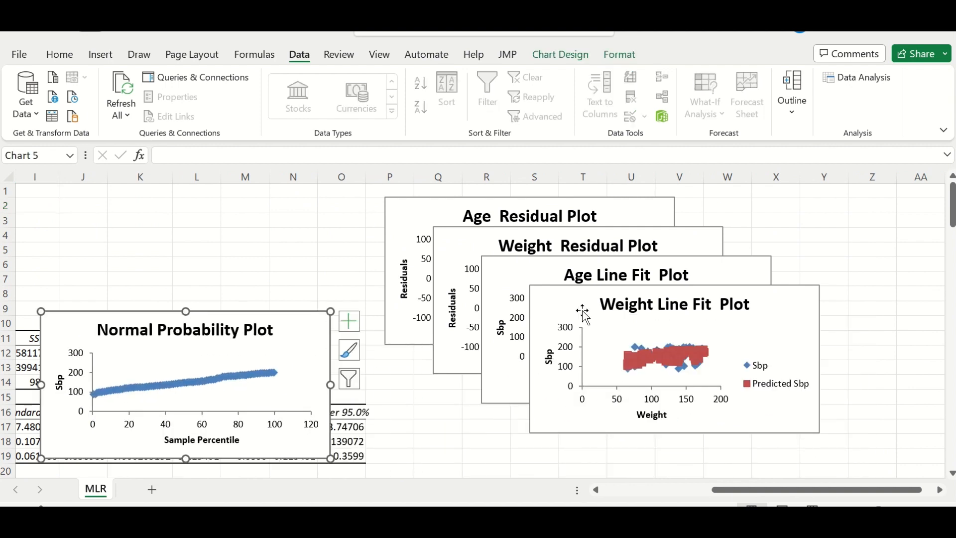
pyautogui.moveTo(580, 309); pyautogui.dragTo(22, 296)
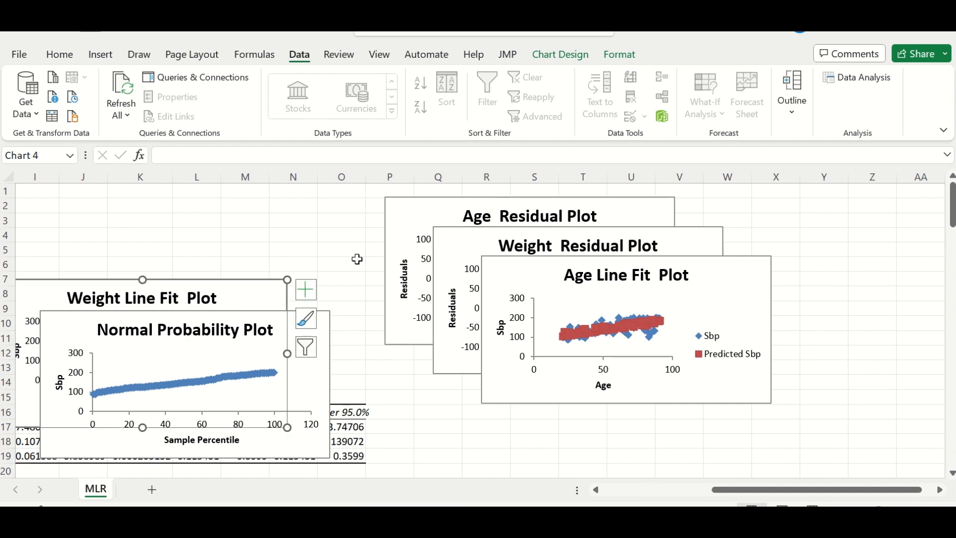
pyautogui.moveTo(521, 278); pyautogui.dragTo(119, 262)
pyautogui.moveTo(477, 246); pyautogui.dragTo(723, 256)
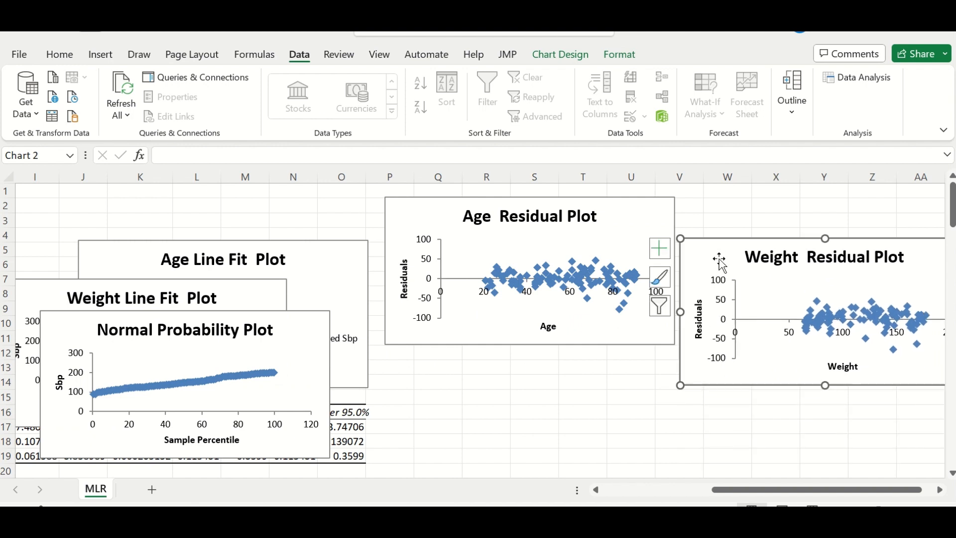